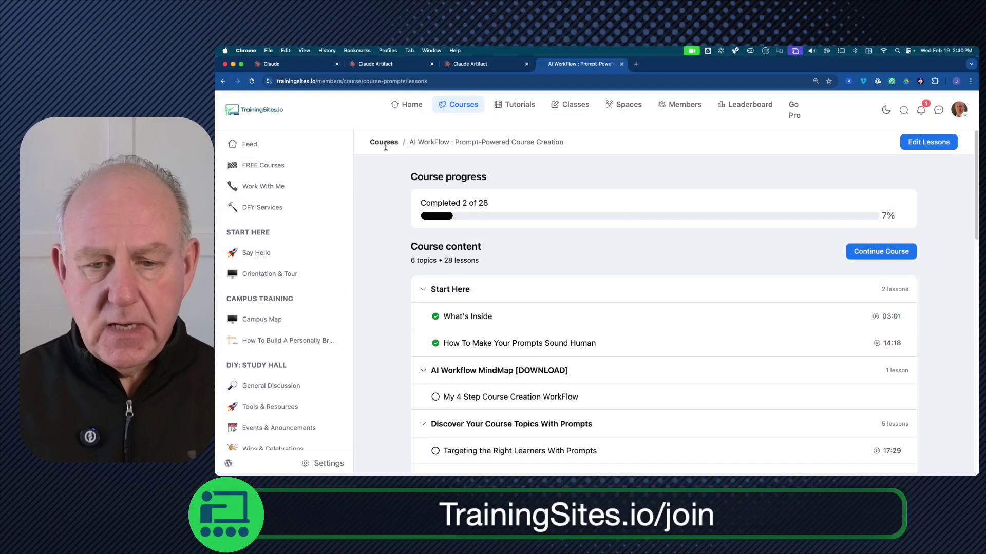
- Return to the full TrainingSites.io course list via the Courses breadcrumb
left_click(374, 144)
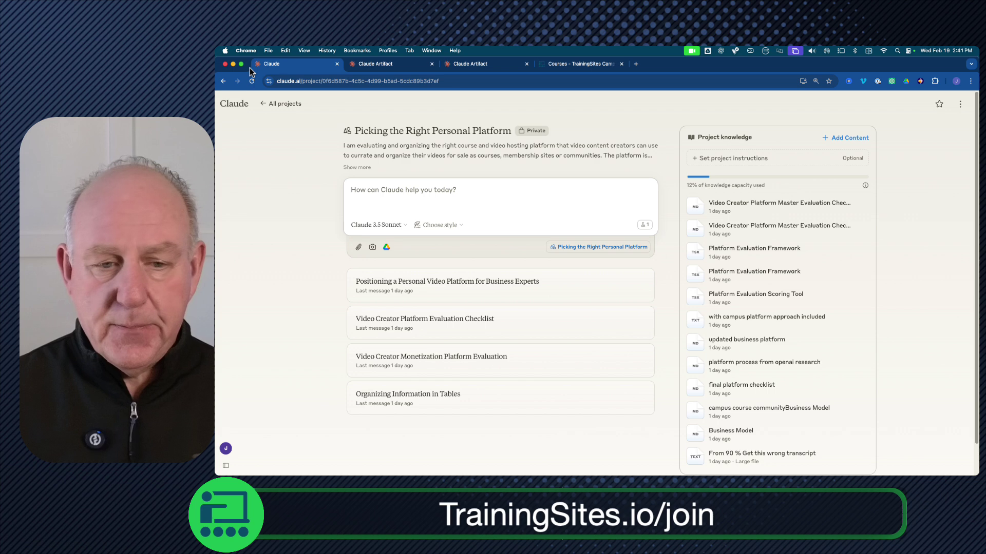
left_click(286, 104)
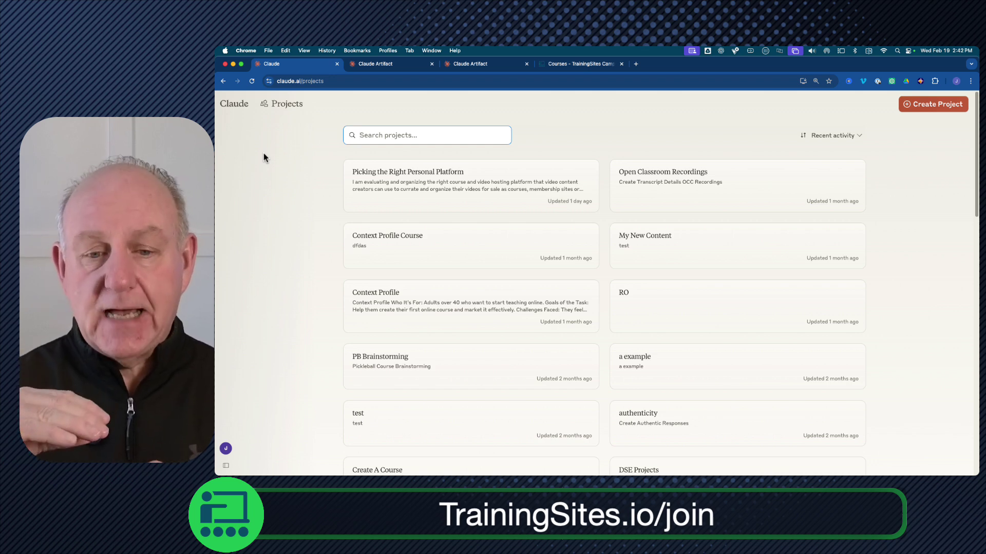
left_click(428, 178)
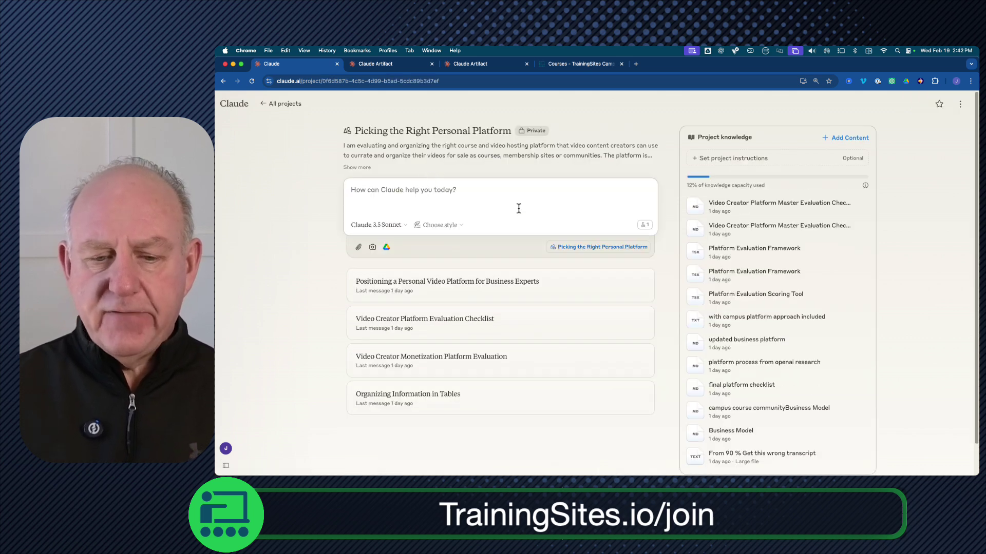
scroll(567, 299, "down", 1)
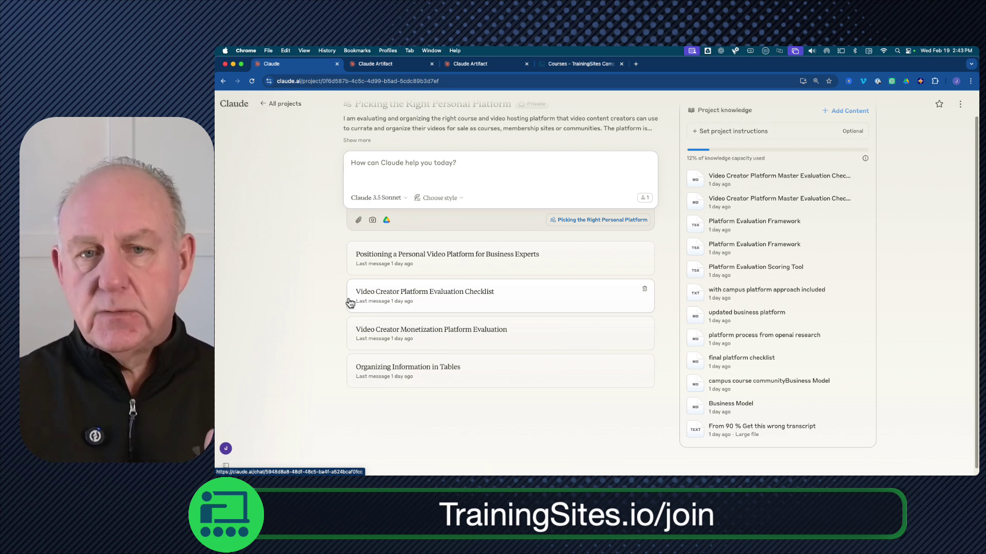
- Open the AI WorkFlow : Prompt-Powered Course Creation course page, then return to the Claude project
left_click(577, 65)
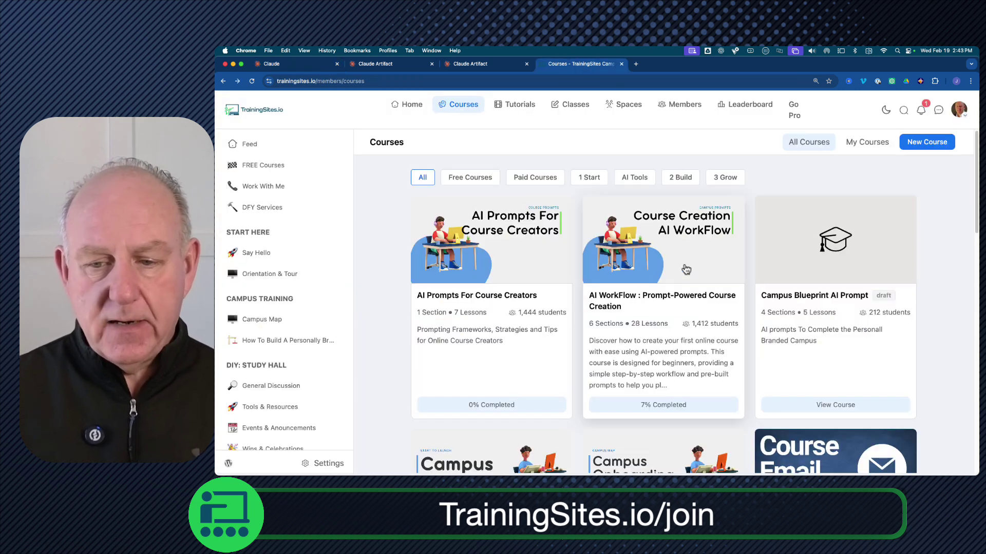
left_click(677, 218)
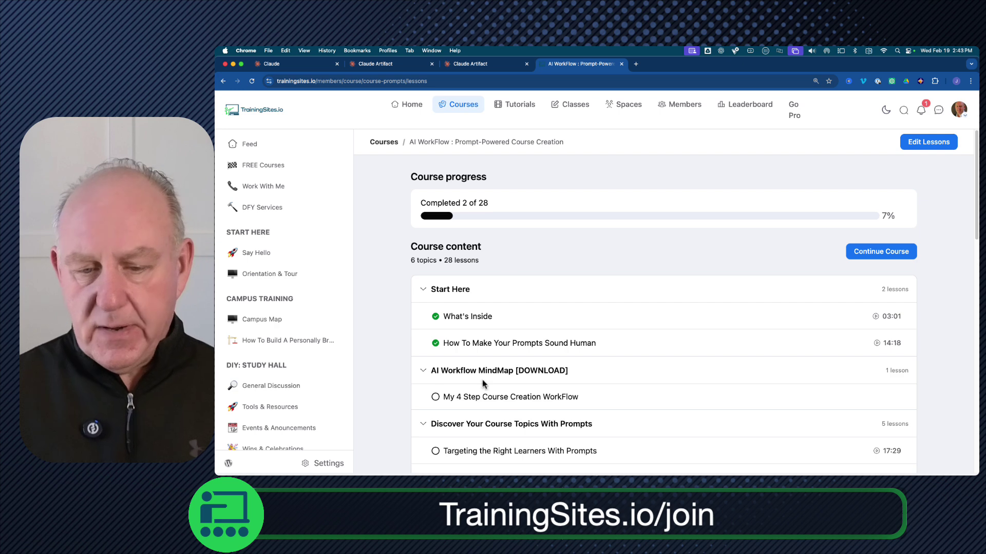
left_click(295, 65)
scroll(328, 300, "down", 1)
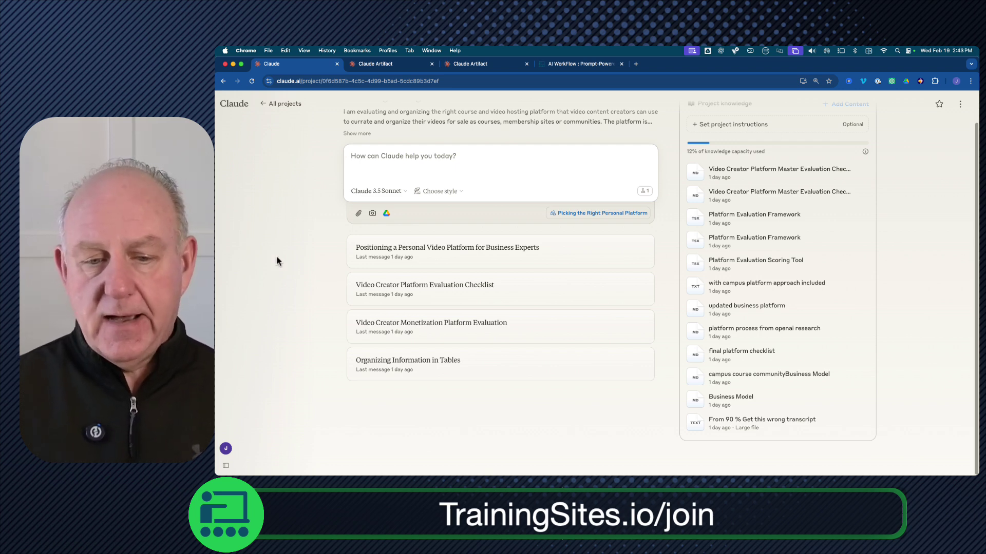
- Open the 'Positioning a Personal Video Platform for Business Experts' chat and read through it
left_click(435, 251)
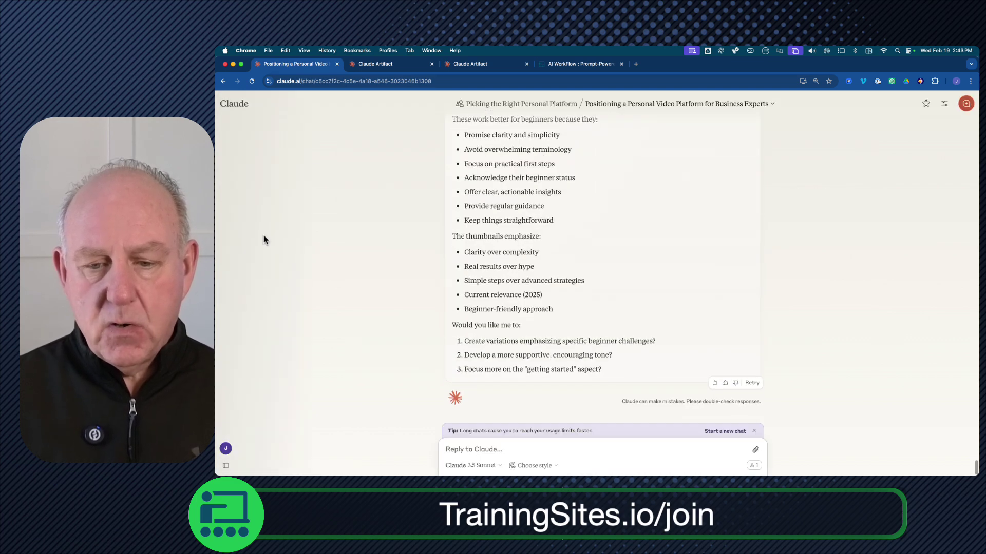
scroll(707, 213, "up", 10)
scroll(842, 254, "up", 15)
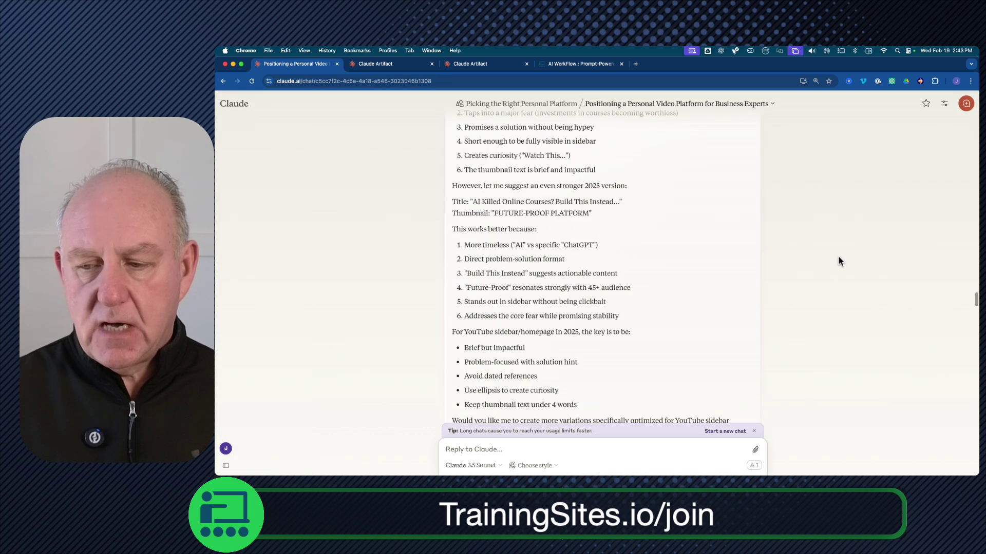
scroll(821, 247, "down", 3)
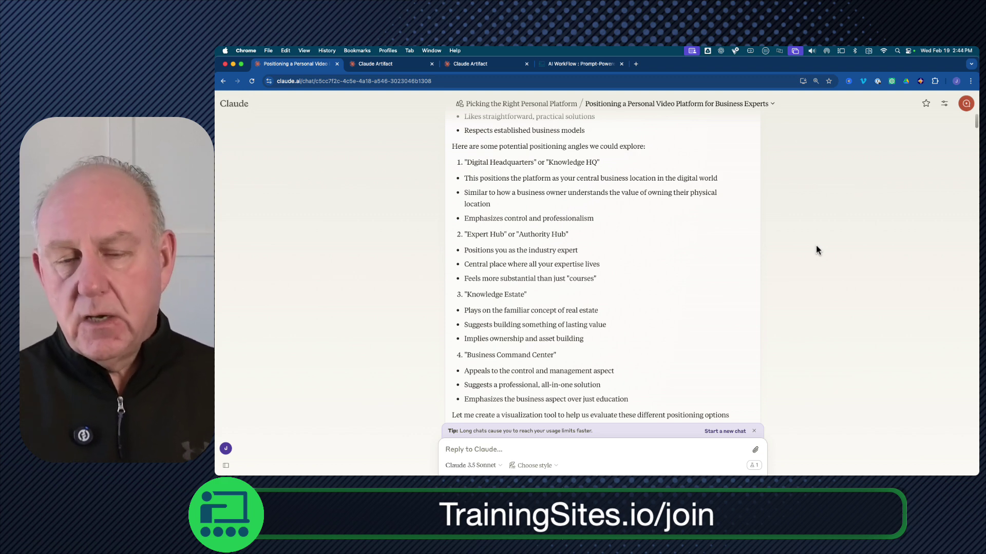
scroll(565, 259, "down", 5)
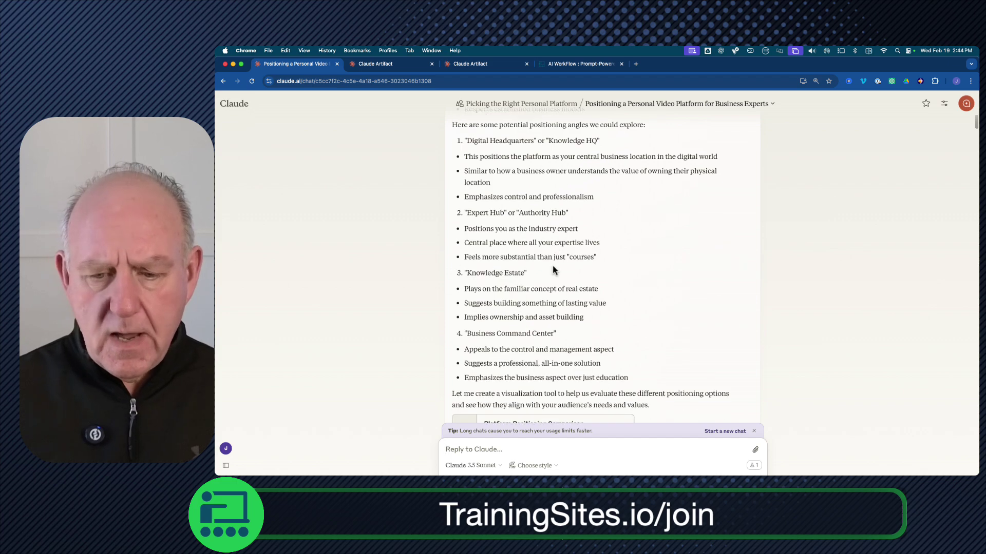
scroll(562, 261, "down", 8)
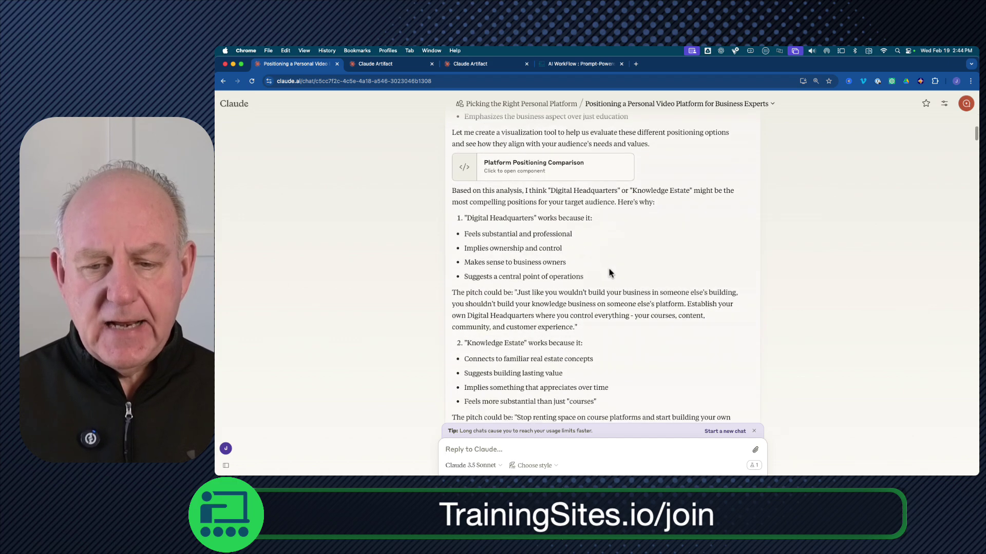
scroll(602, 261, "down", 7)
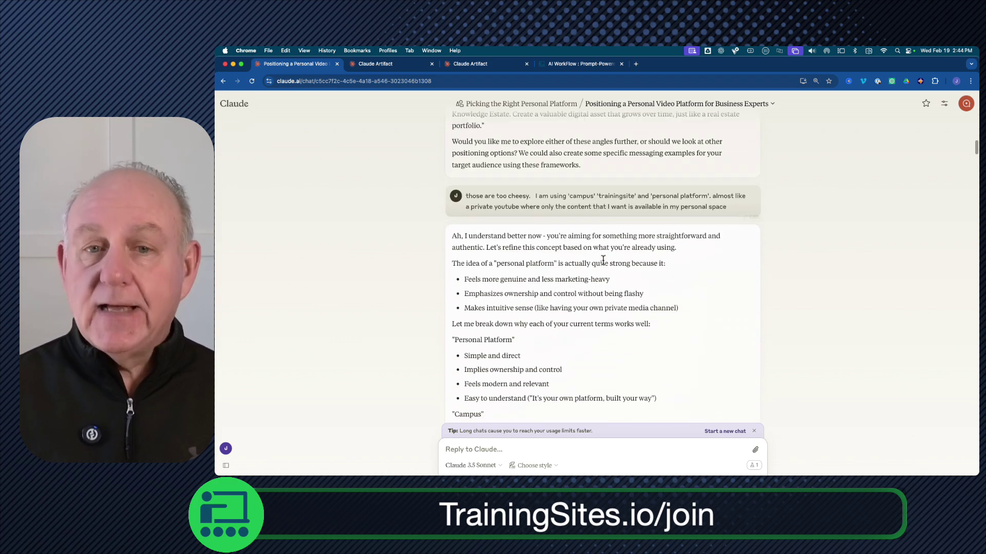
scroll(691, 262, "down", 16)
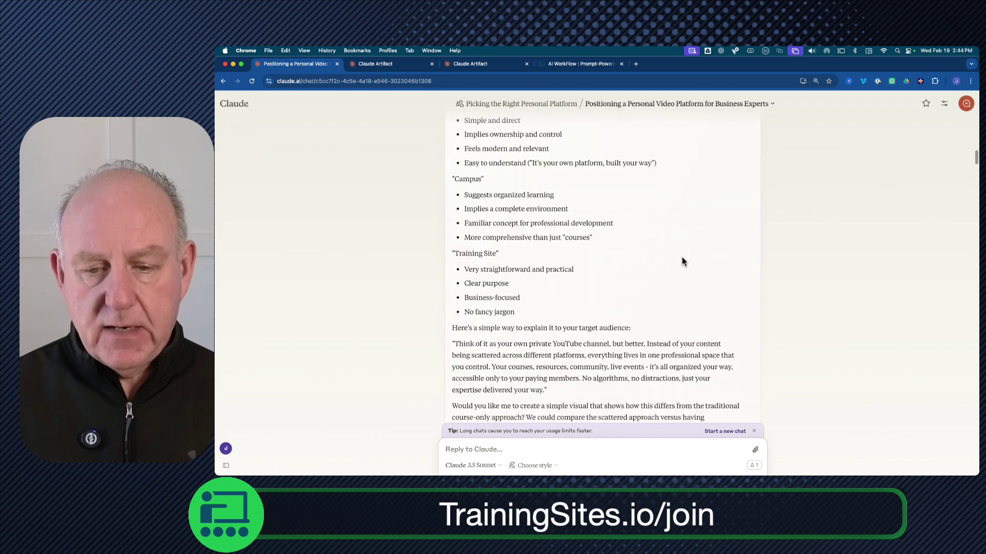
scroll(683, 262, "down", 6)
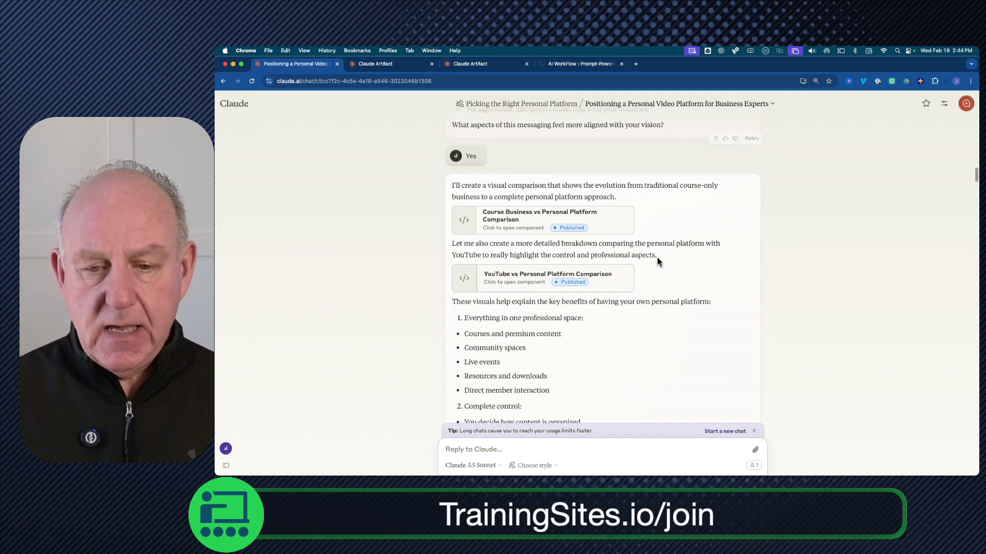
scroll(527, 192, "up", 3)
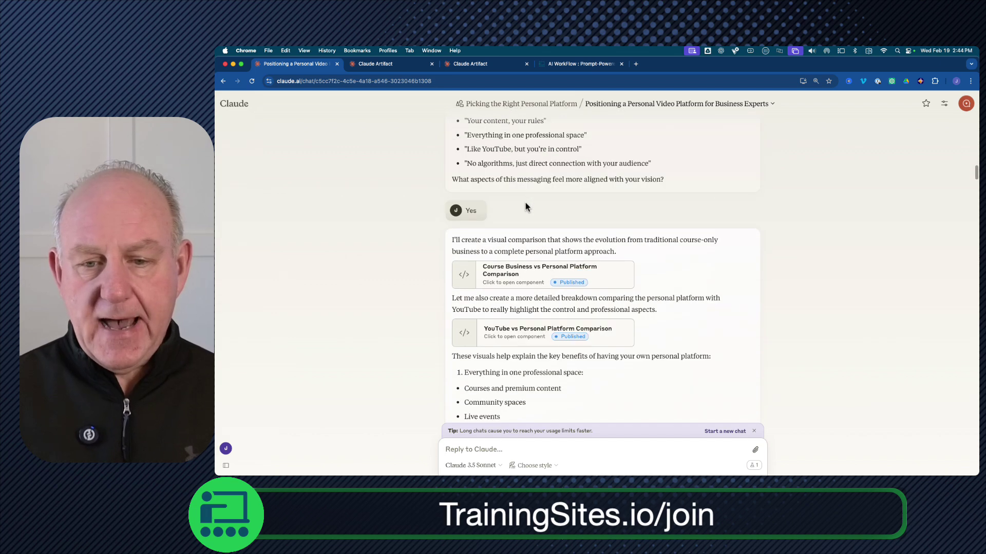
scroll(525, 203, "up", 20)
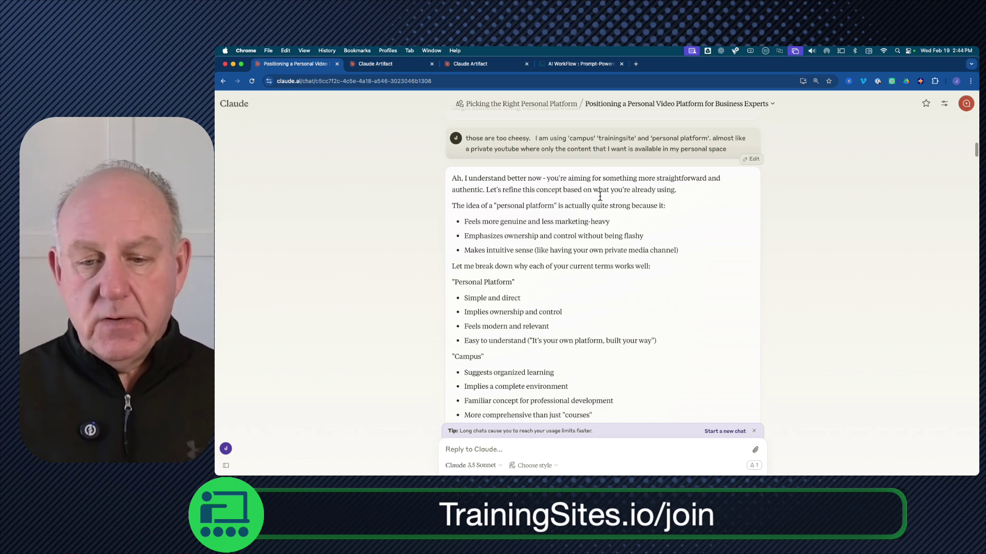
scroll(564, 169, "down", 2)
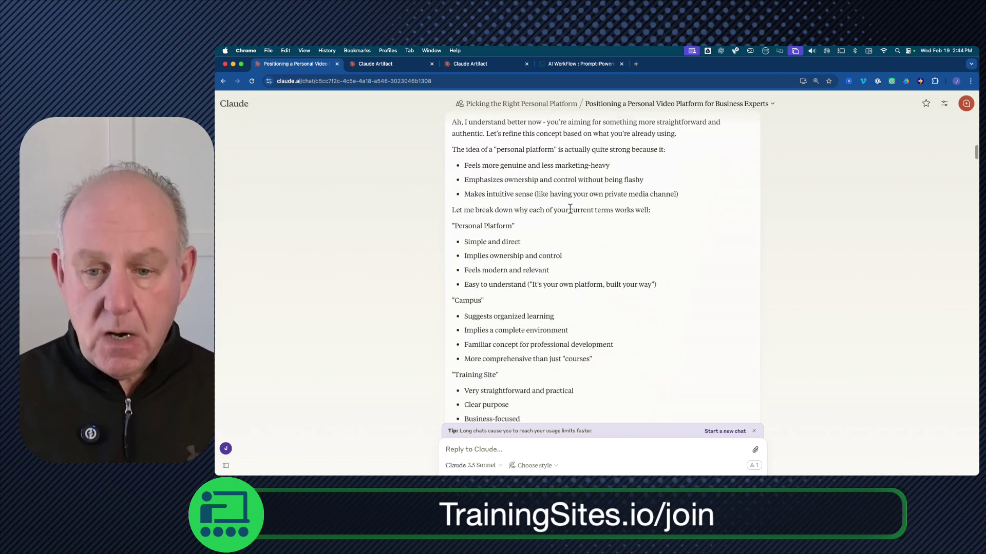
scroll(590, 228, "down", 1)
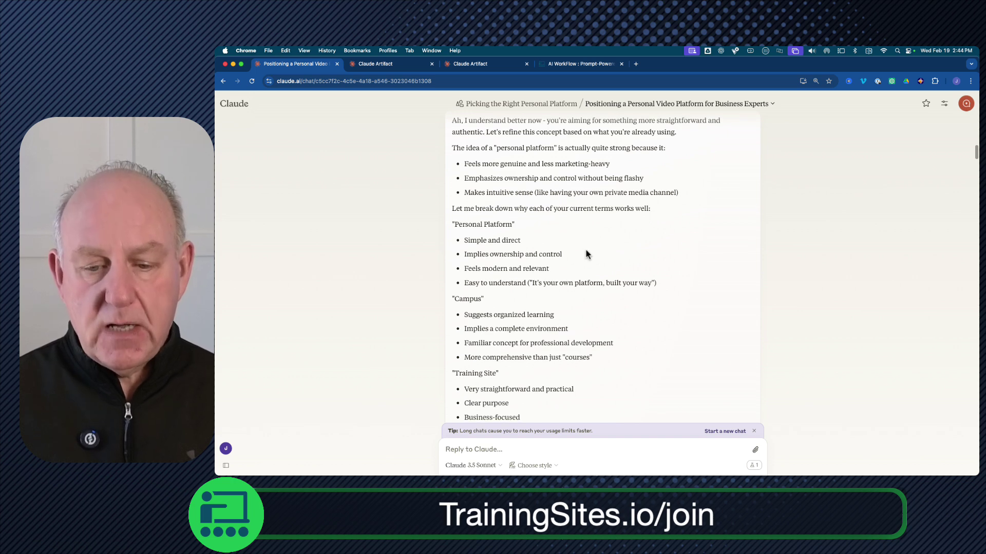
scroll(587, 253, "down", 10)
scroll(585, 248, "down", 1)
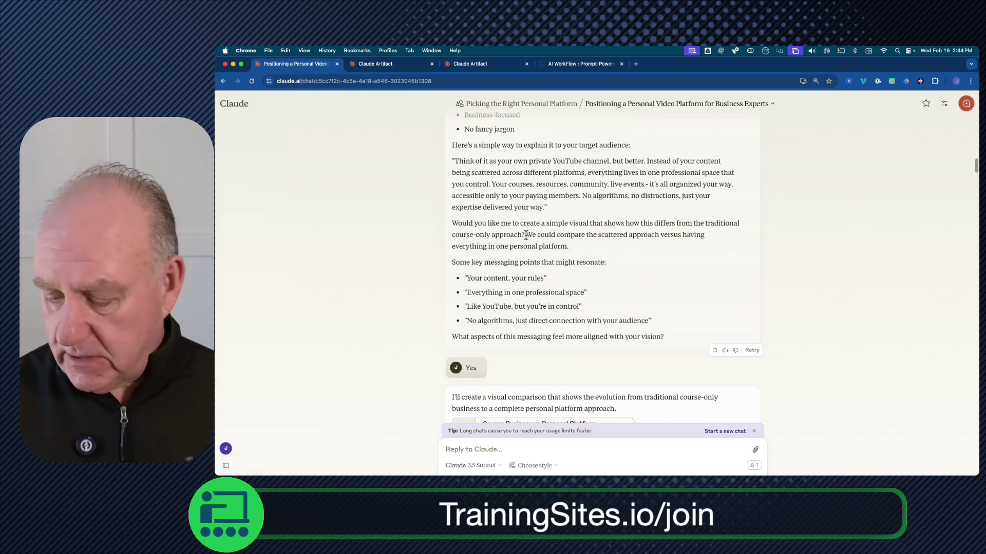
- Zoom the page in and reach Claude's two published platform comparison artifact cards
key("super+equal")
key("super+equal")
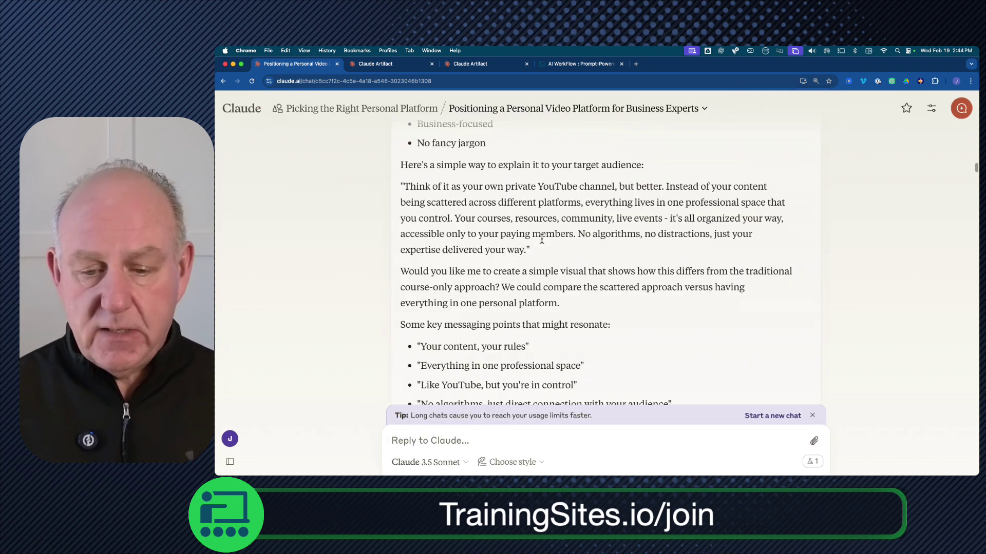
scroll(526, 235, "down", 5)
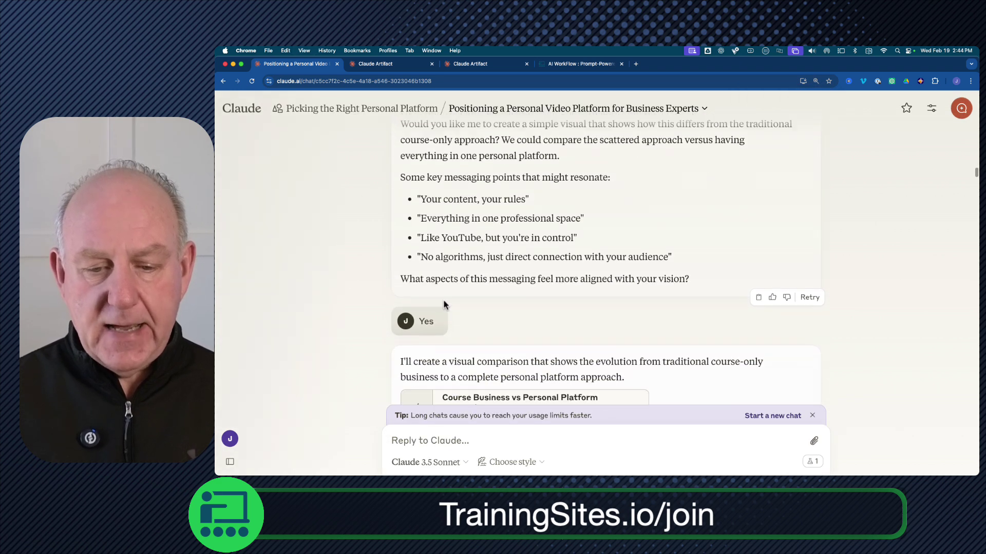
scroll(543, 273, "down", 4)
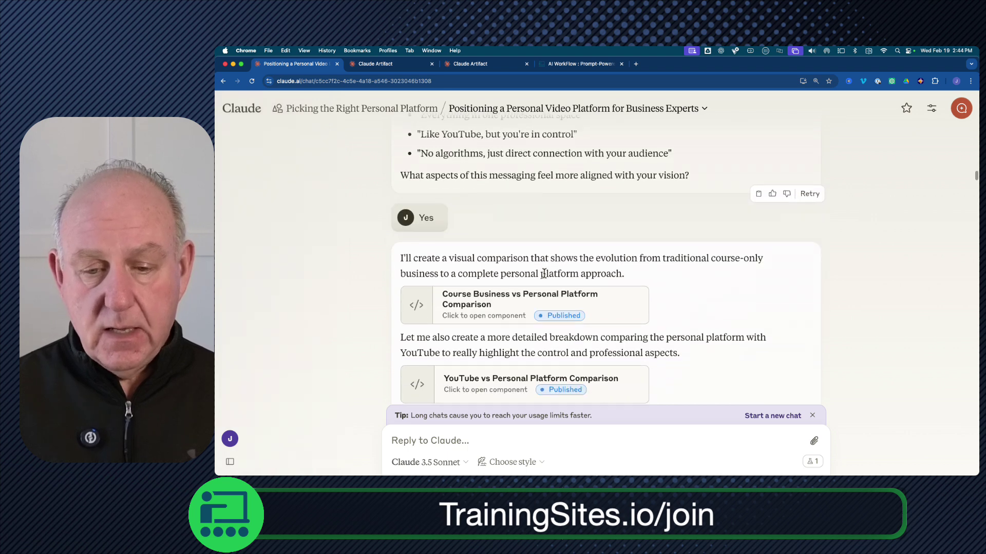
scroll(544, 273, "down", 1)
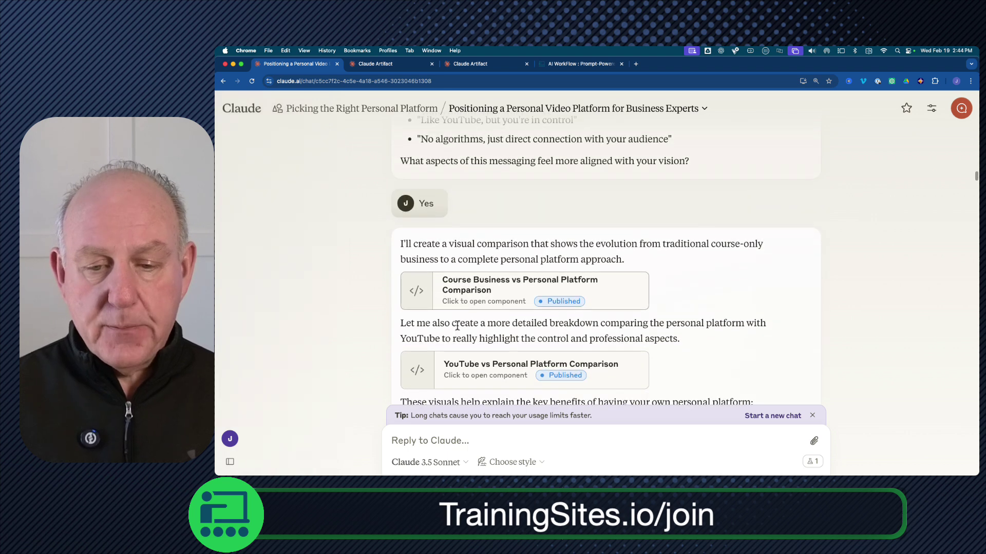
- Preview the 'Course Business vs Personal Platform Comparison' artifact, zoomed in on 'The Old Way: Scattered Content'
left_click(478, 289)
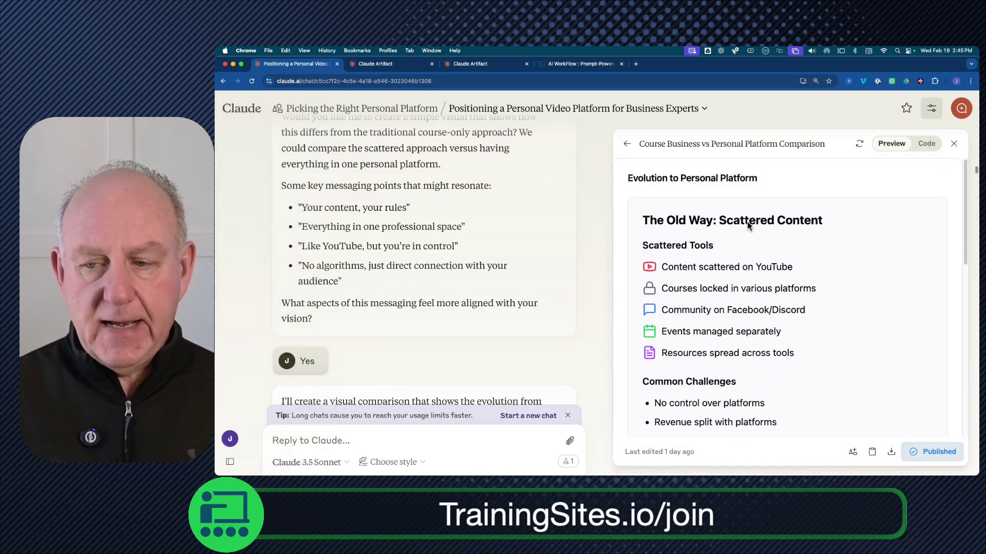
scroll(753, 323, "down", 5)
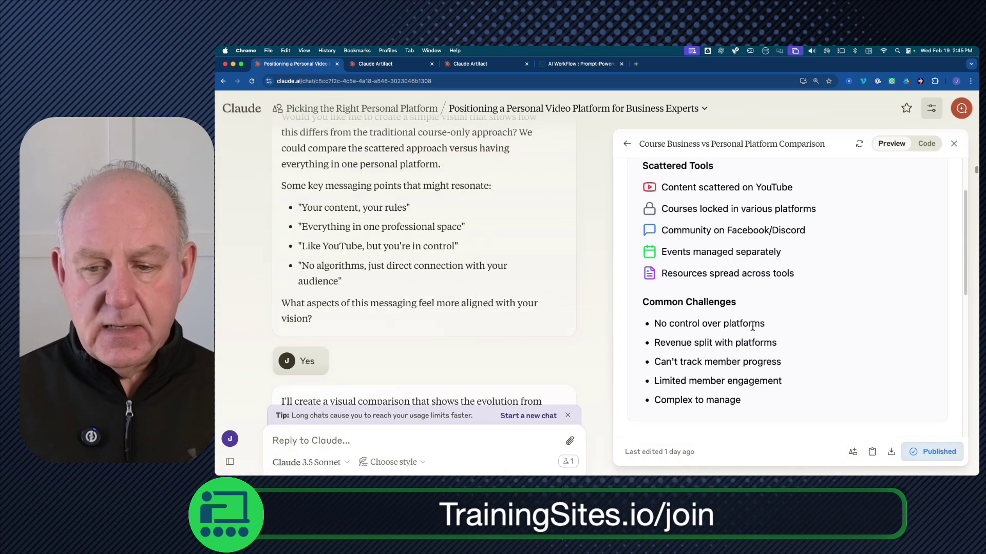
scroll(749, 339, "up", 5)
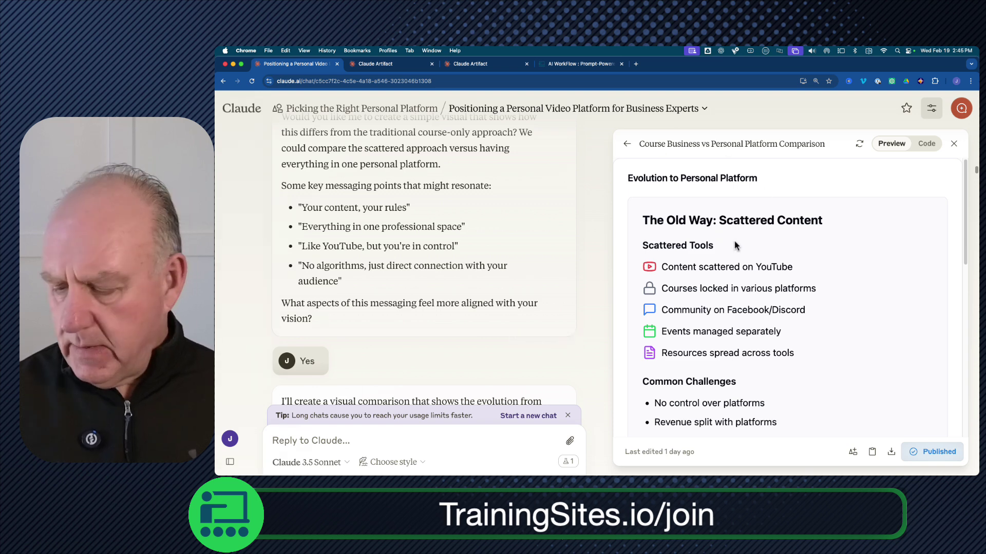
key("super+equal")
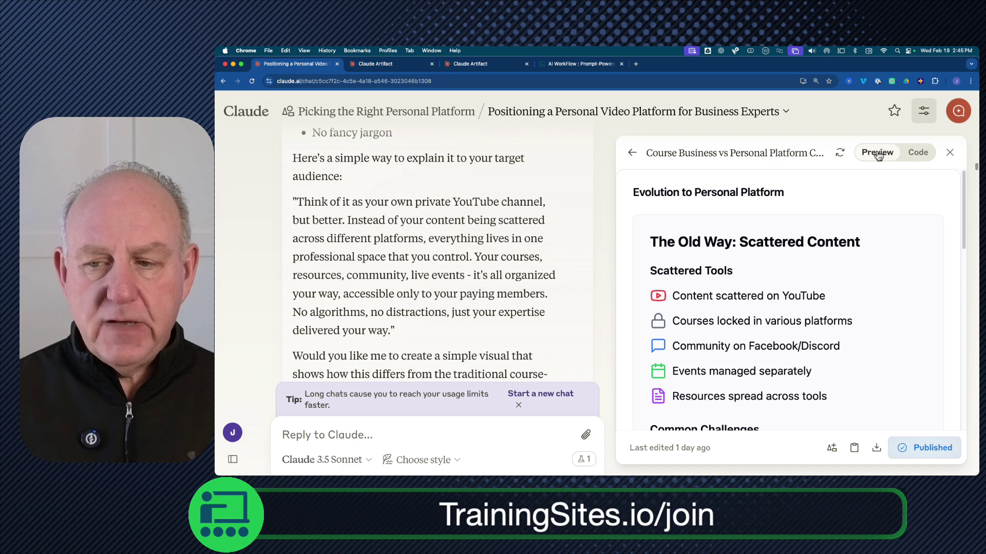
left_click(918, 152)
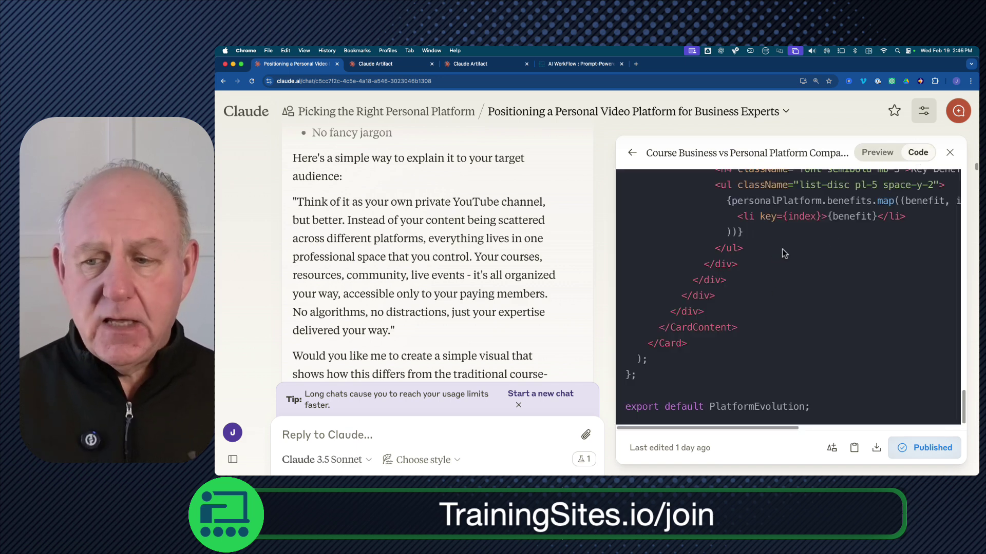
left_click(870, 155)
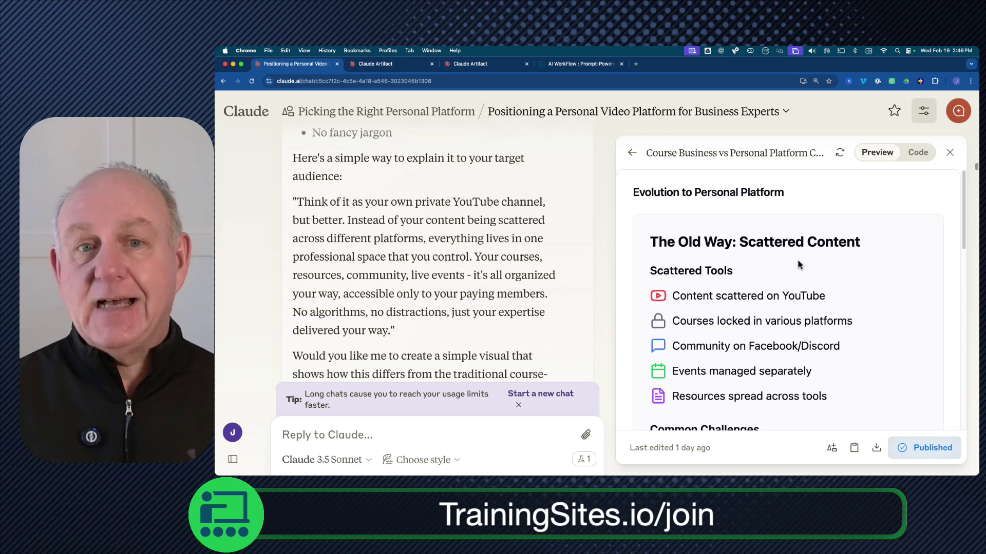
scroll(798, 263, "down", 5)
scroll(799, 263, "down", 8)
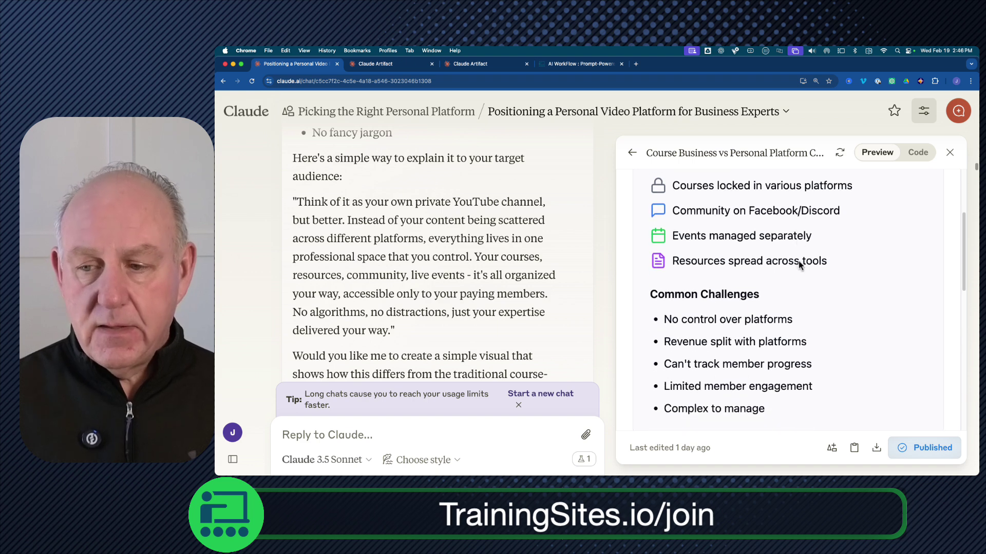
scroll(798, 261, "down", 10)
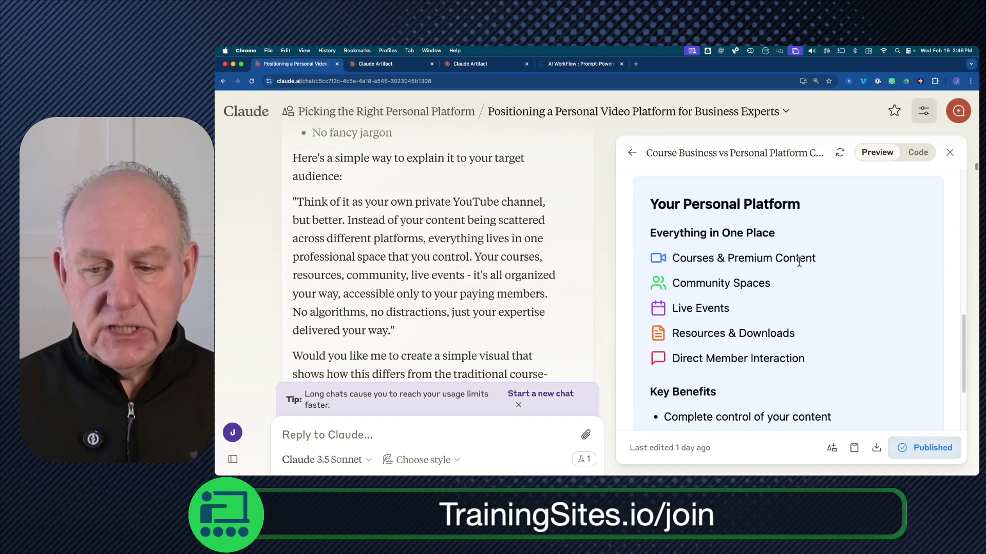